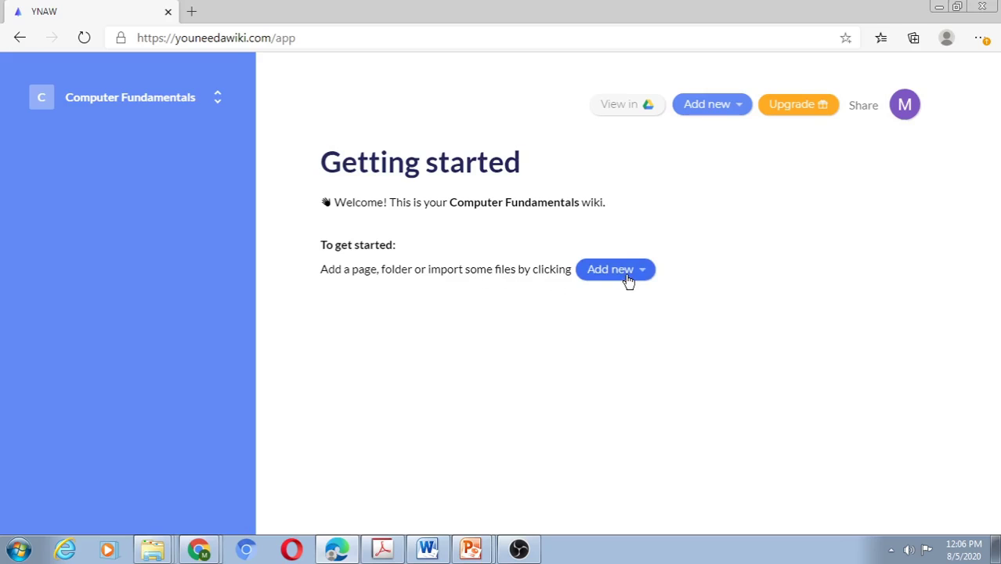
pyautogui.click(713, 104)
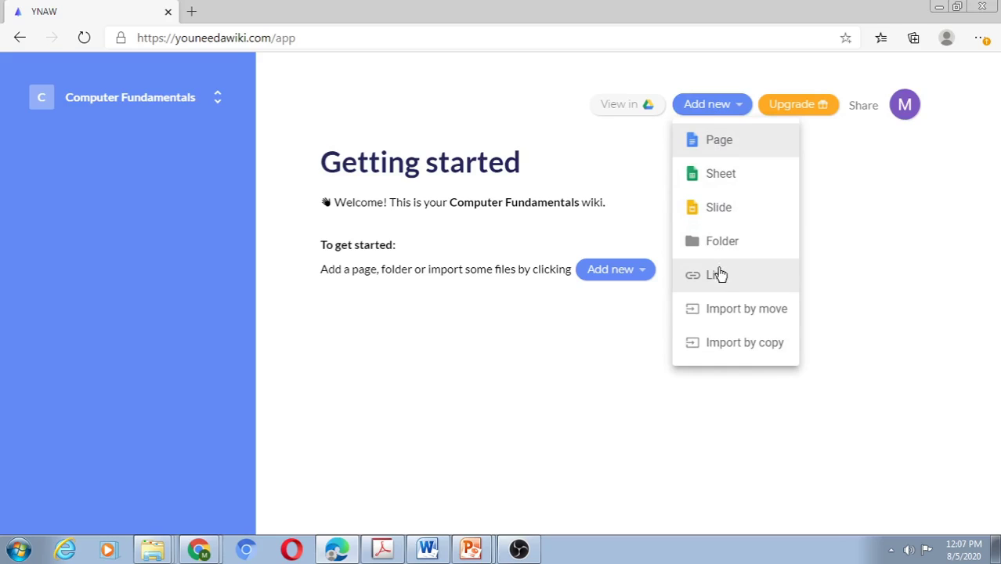
pyautogui.click(726, 321)
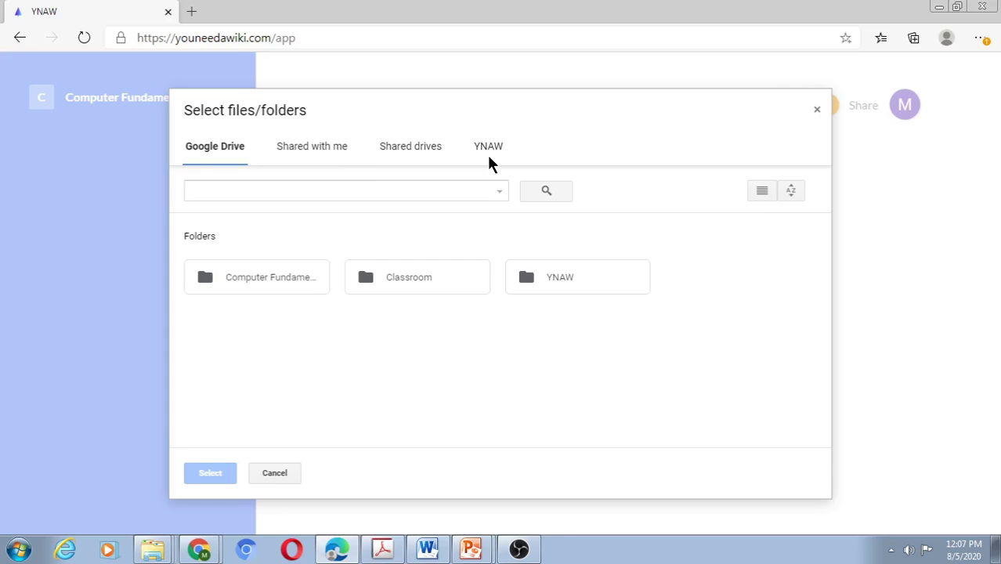
pyautogui.click(817, 115)
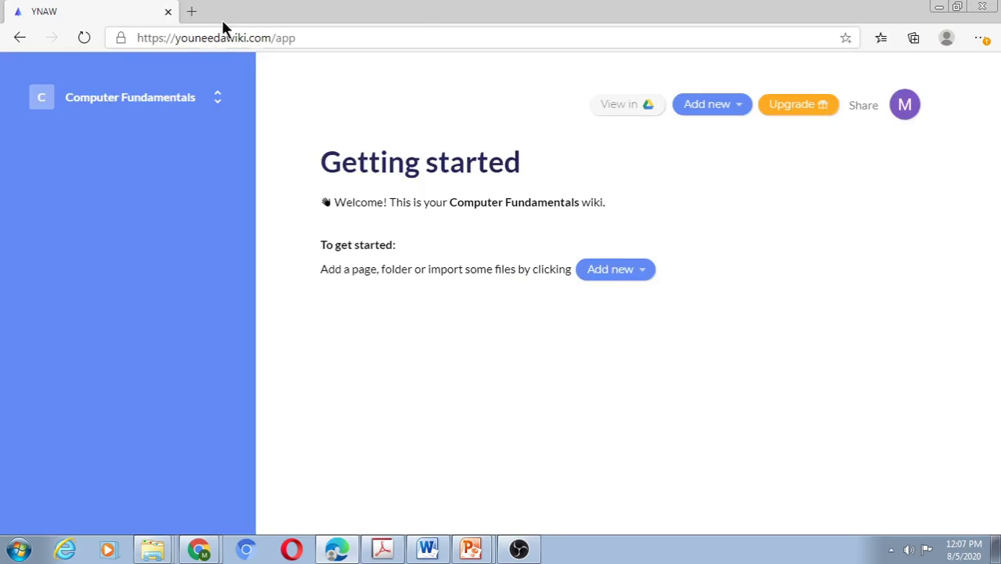
# - Open Google Drive in a new browser tab and examine the files in the Basics folder inside Computer Fundamentals
pyautogui.click(193, 12)
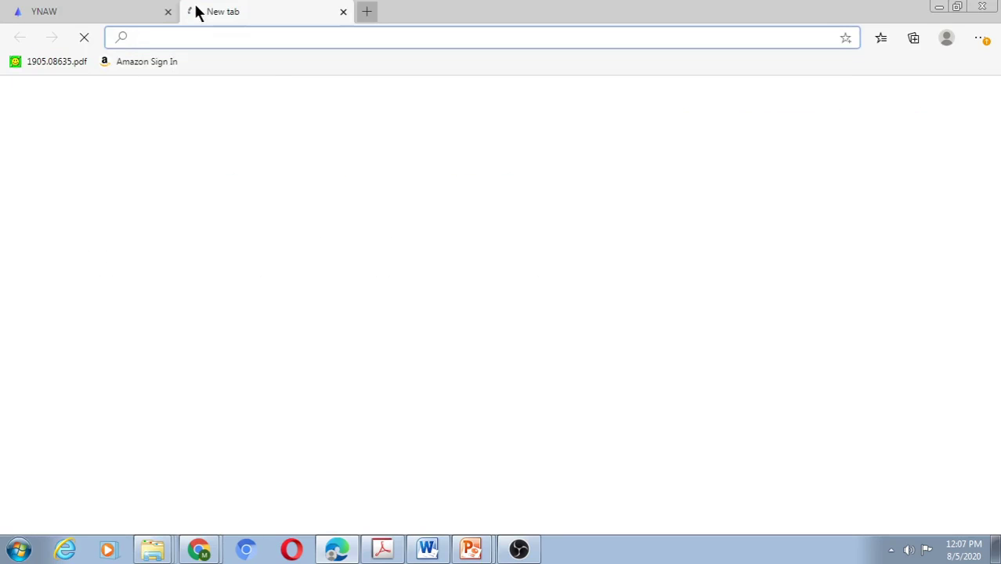
pyautogui.write('drive')
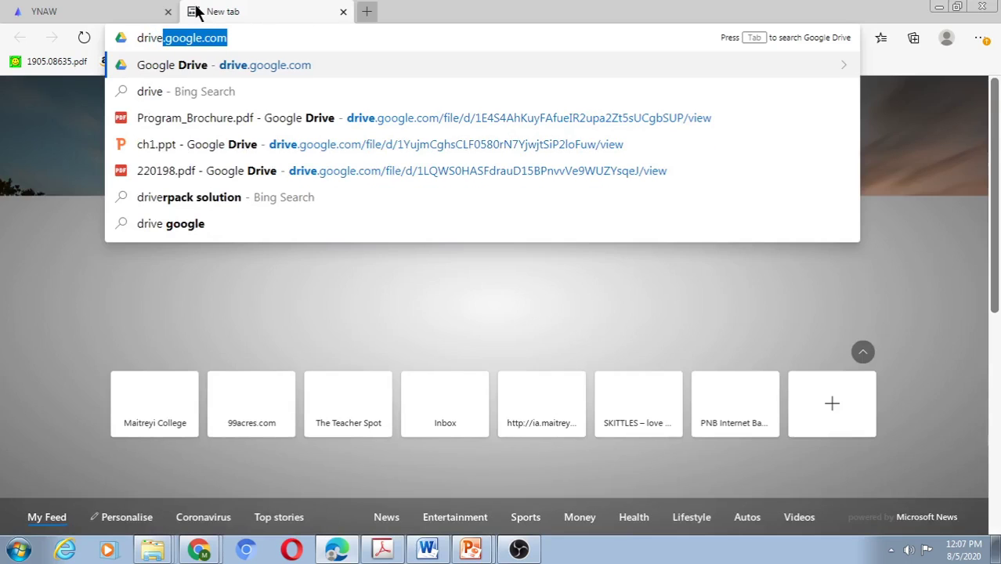
pyautogui.press('Right')
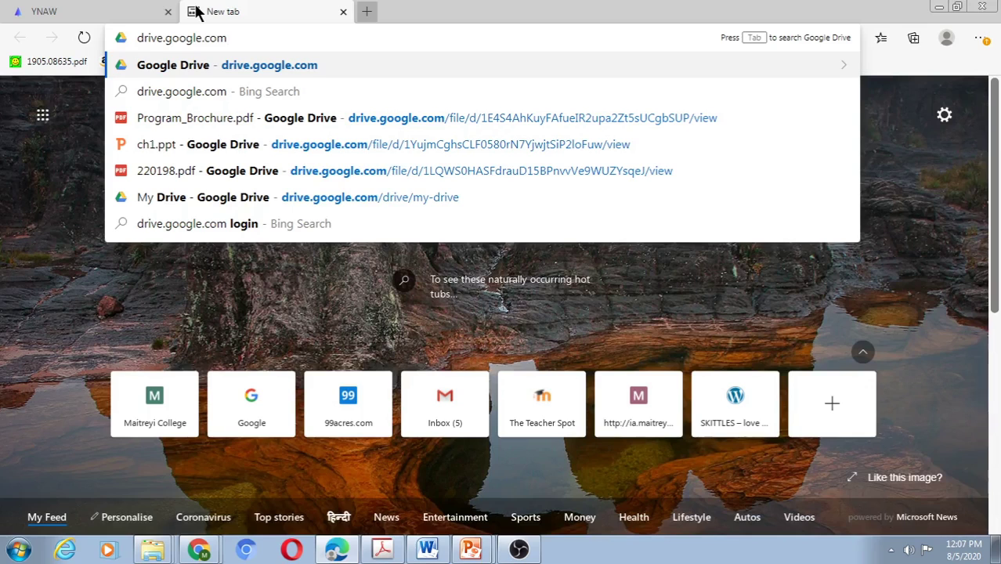
pyautogui.press('Return')
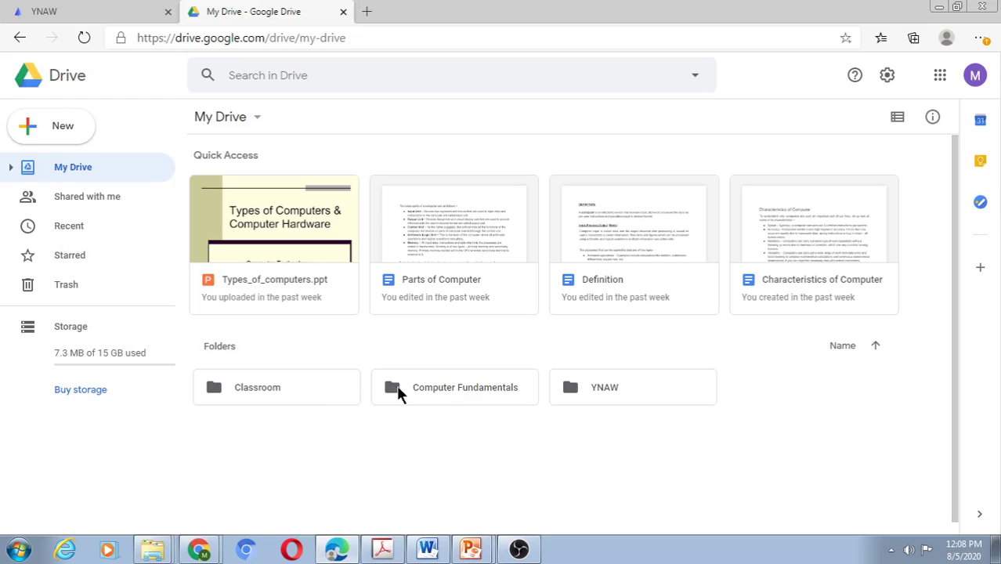
pyautogui.doubleClick(451, 391)
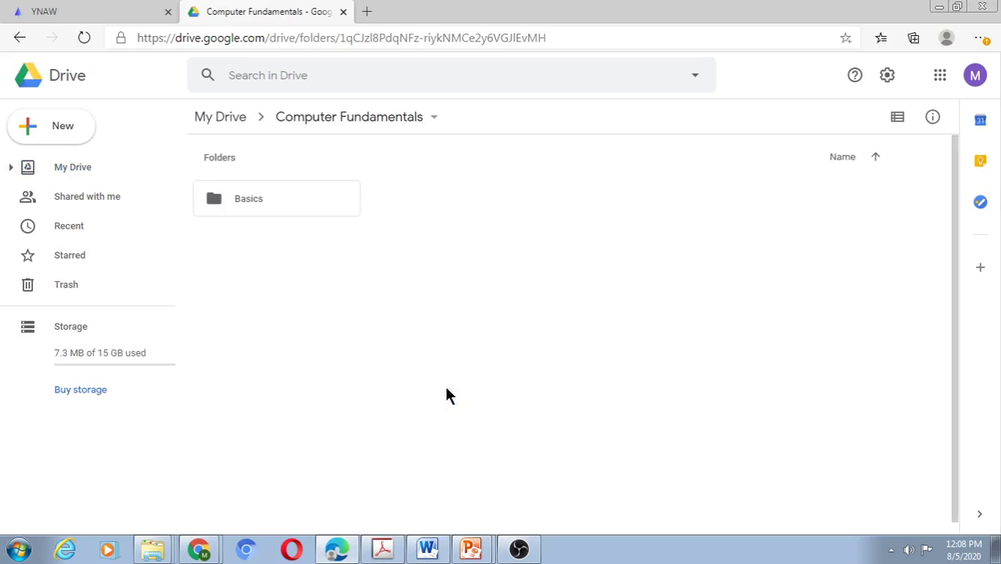
pyautogui.doubleClick(253, 205)
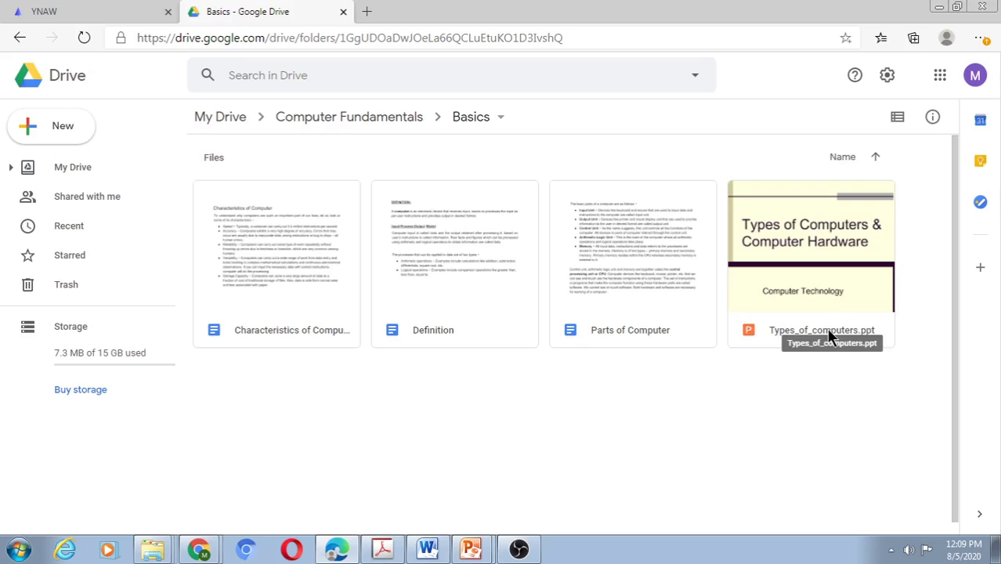
pyautogui.click(470, 117)
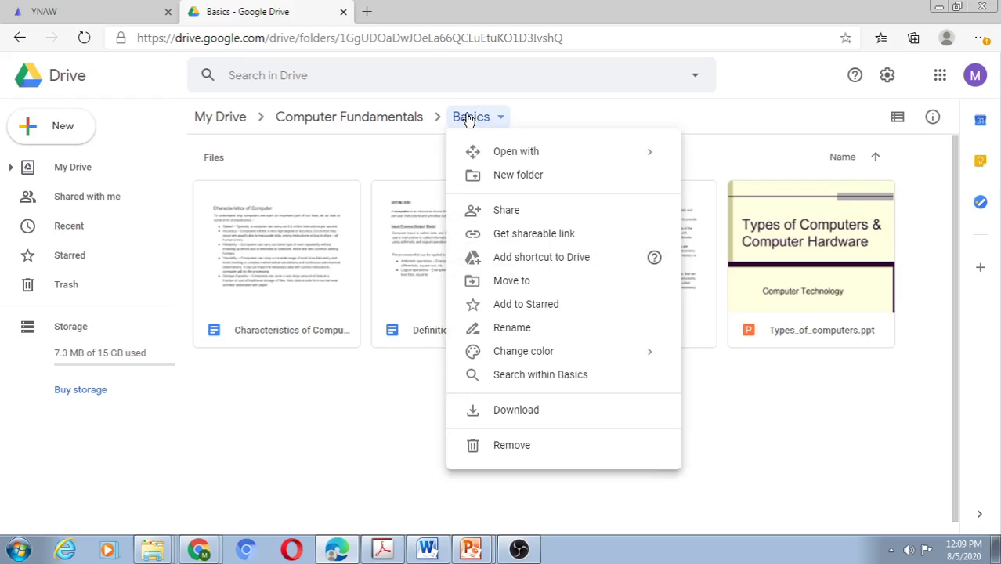
pyautogui.click(423, 142)
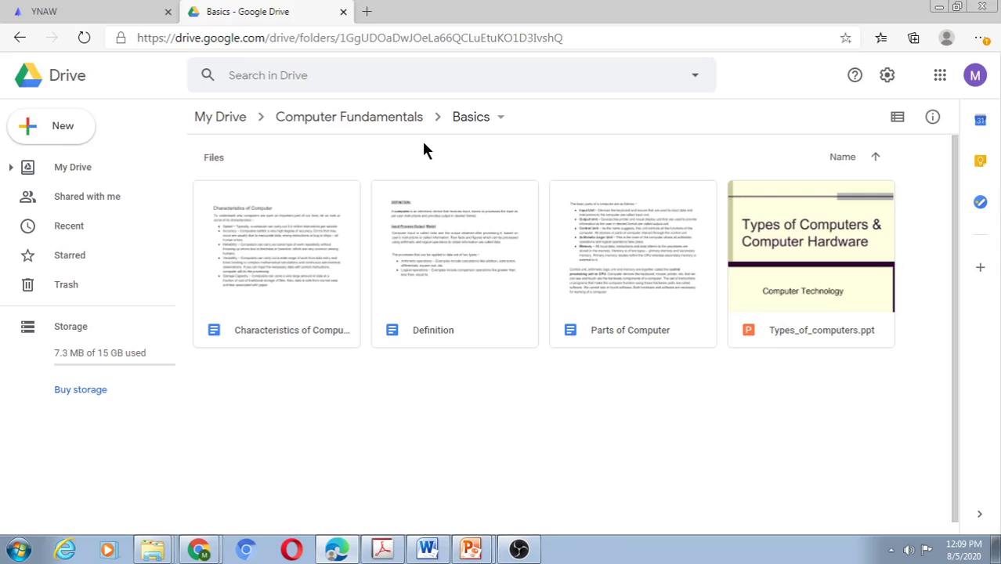
# - Back in the wiki, import by move the Basics folder from the Computer Fundamentals folder on Google Drive
pyautogui.click(119, 19)
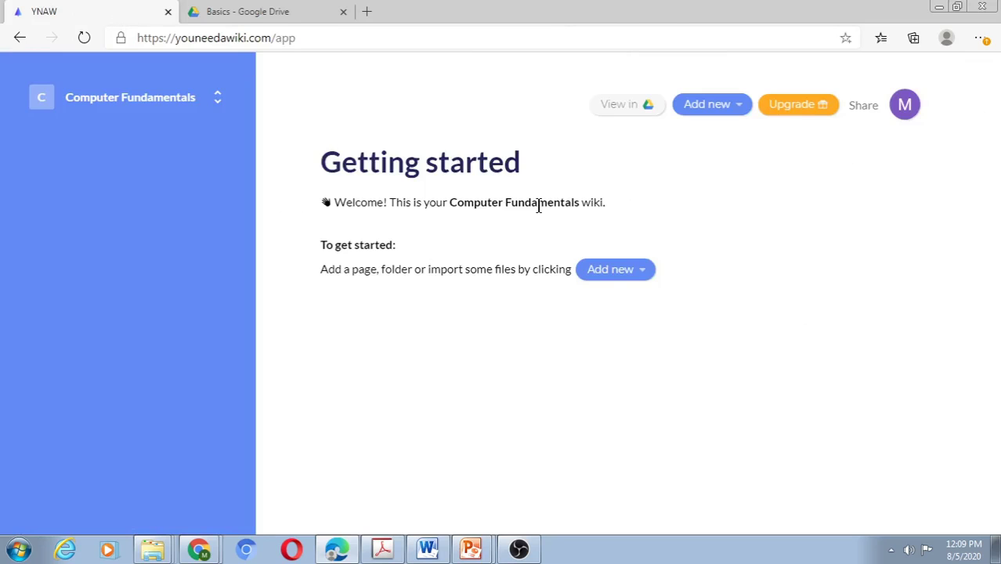
pyautogui.click(722, 115)
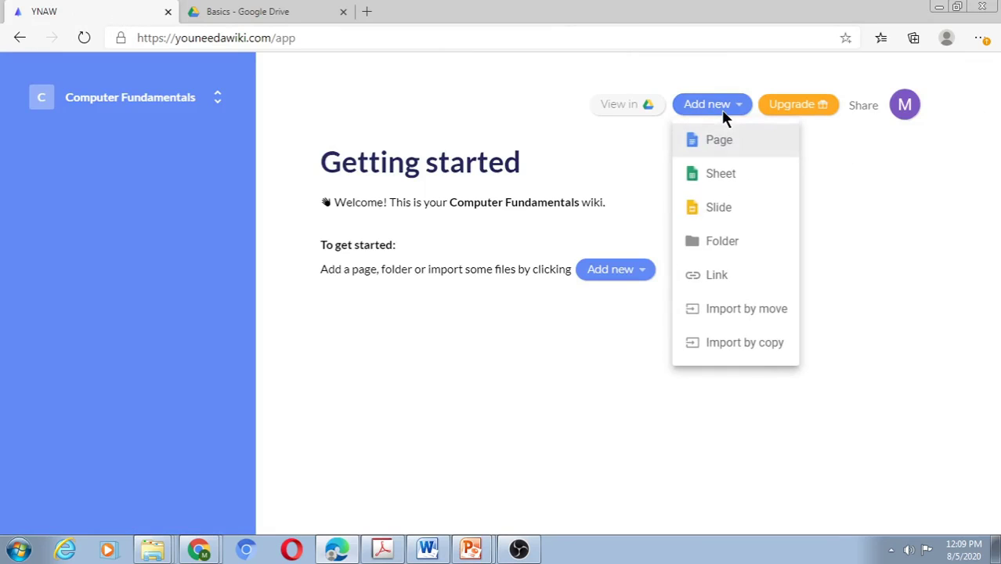
pyautogui.click(735, 309)
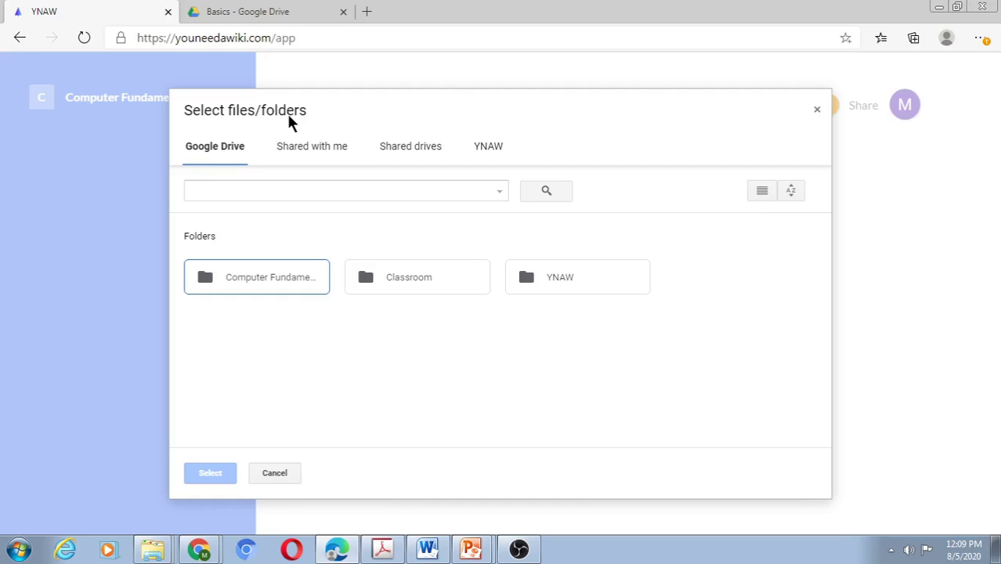
pyautogui.doubleClick(262, 271)
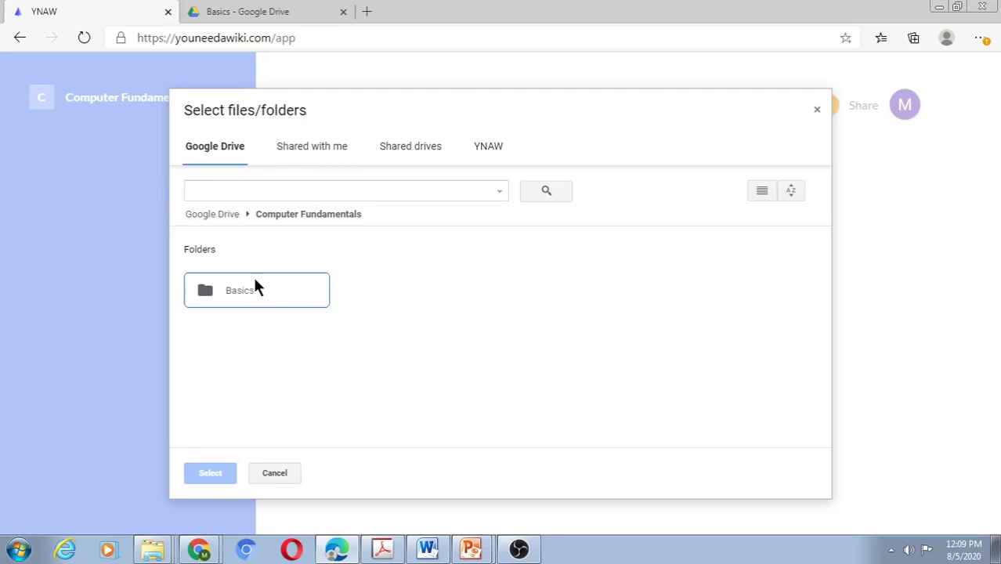
pyautogui.click(246, 292)
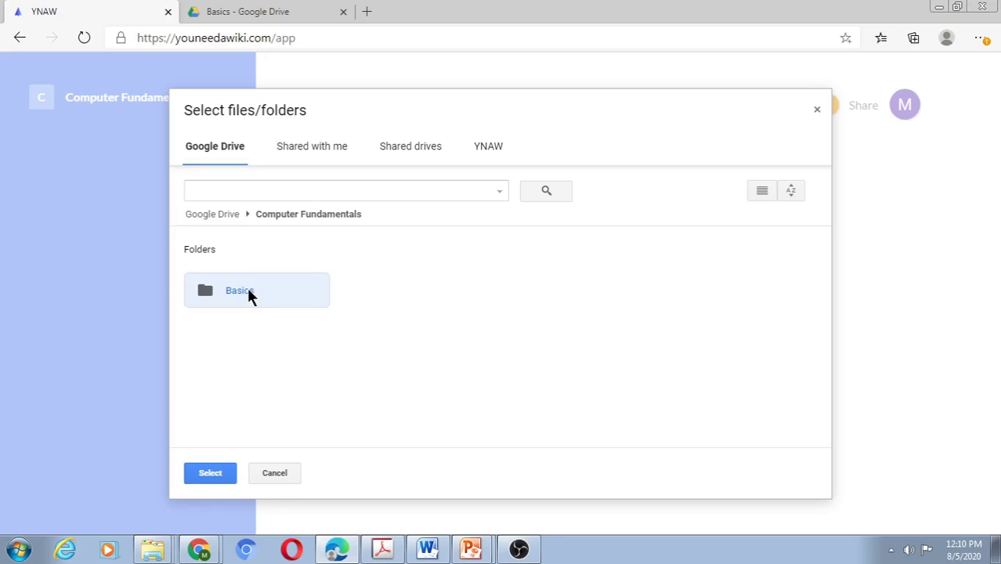
pyautogui.click(206, 474)
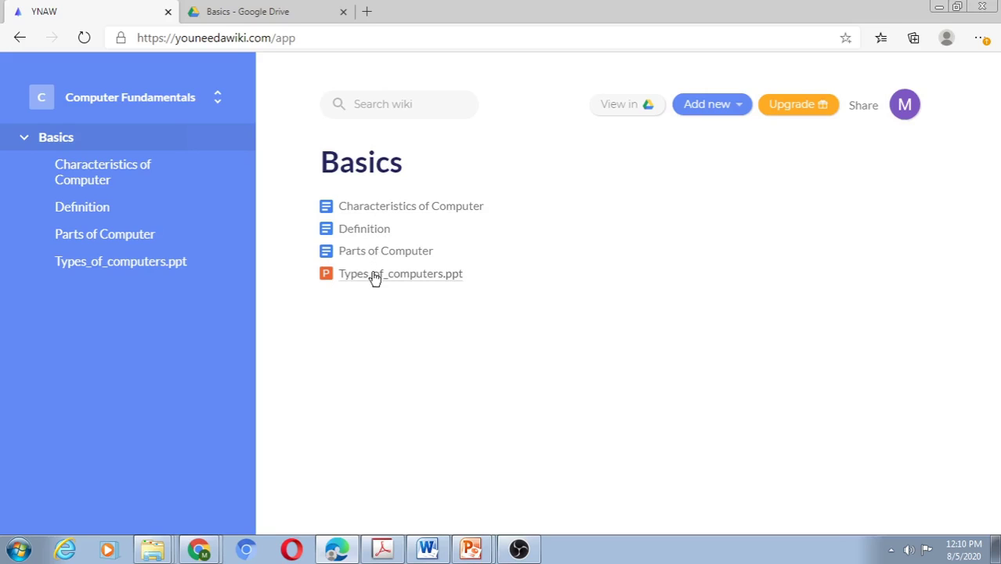
# - View the imported Characteristics of Computer, Definition and Parts of Computer pages one after another
pyautogui.click(386, 207)
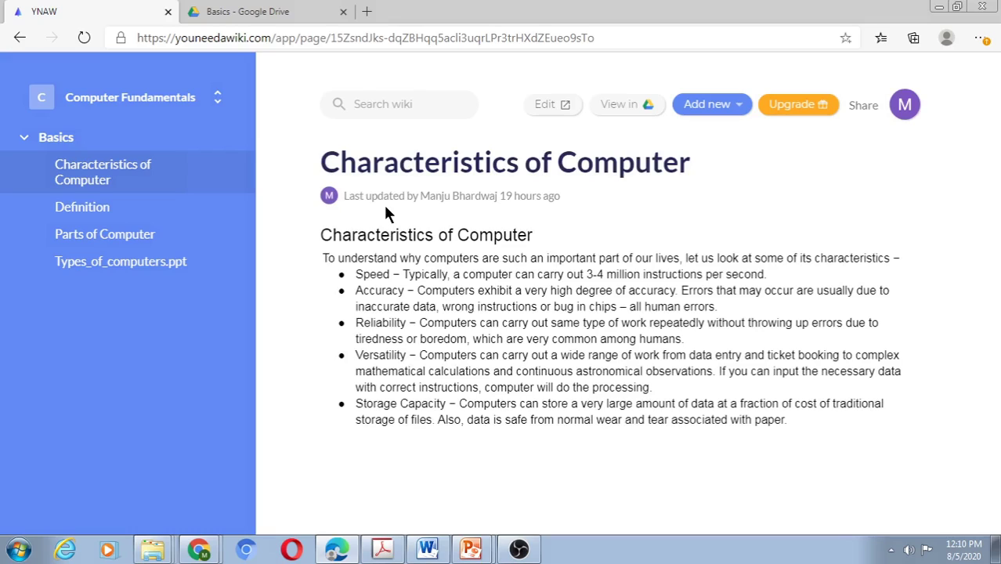
pyautogui.click(113, 210)
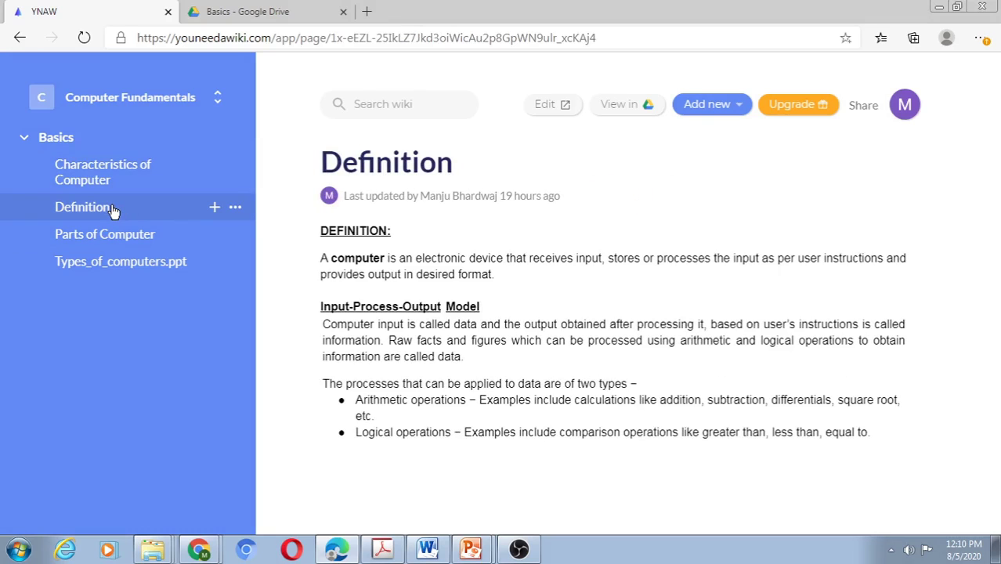
pyautogui.click(109, 237)
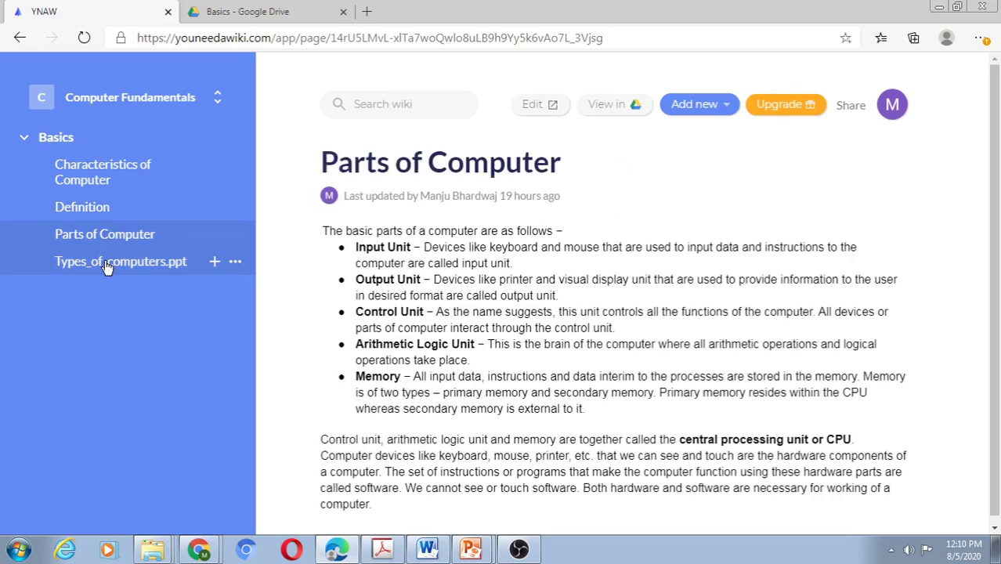
# - View the Types_of_computers.ppt page, open its presentation in Google Slides, and return to the wiki
pyautogui.click(109, 263)
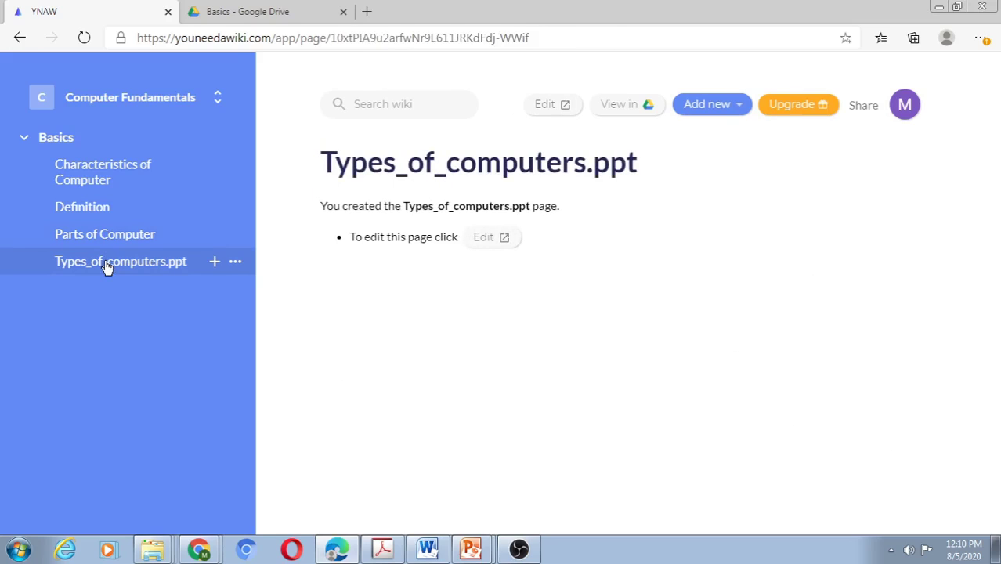
pyautogui.click(489, 248)
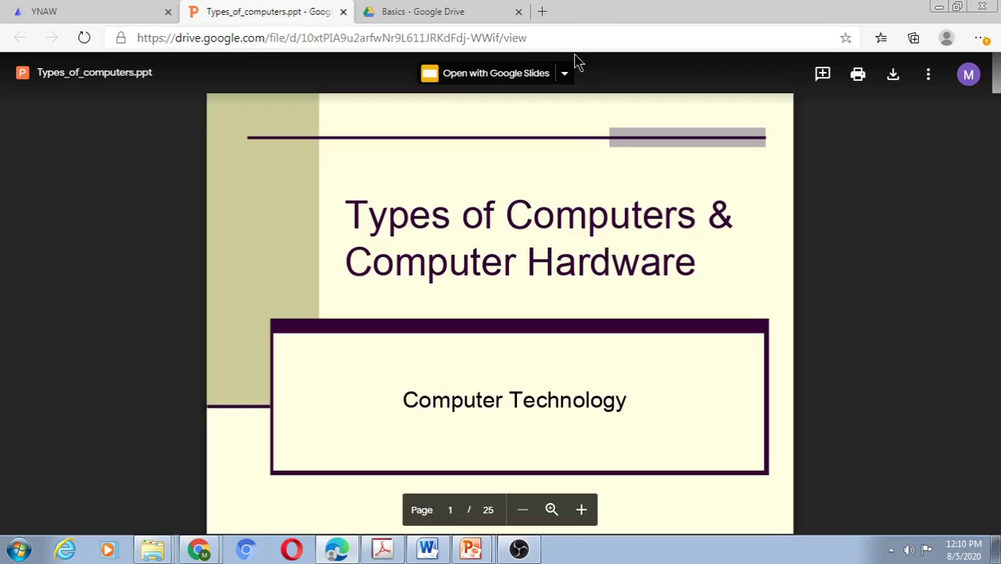
pyautogui.click(530, 75)
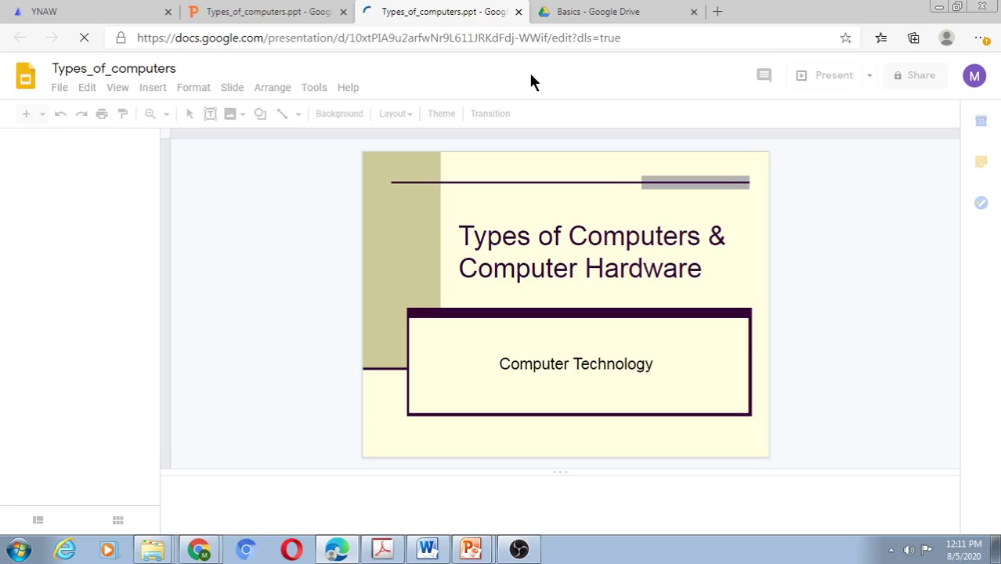
pyautogui.click(129, 12)
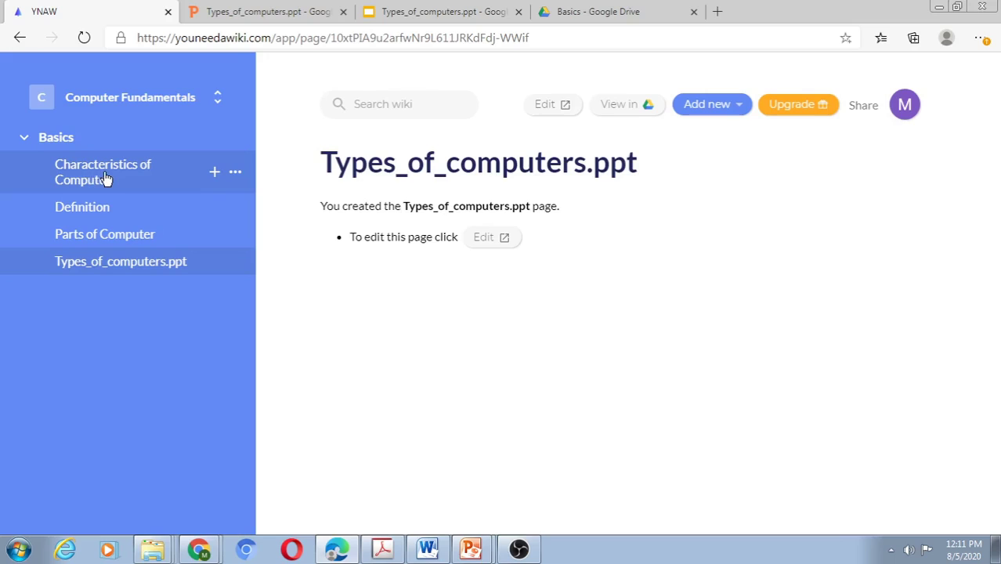
# - Move the Characteristics of Computer page down two places so it follows Parts of Computer
pyautogui.click(236, 173)
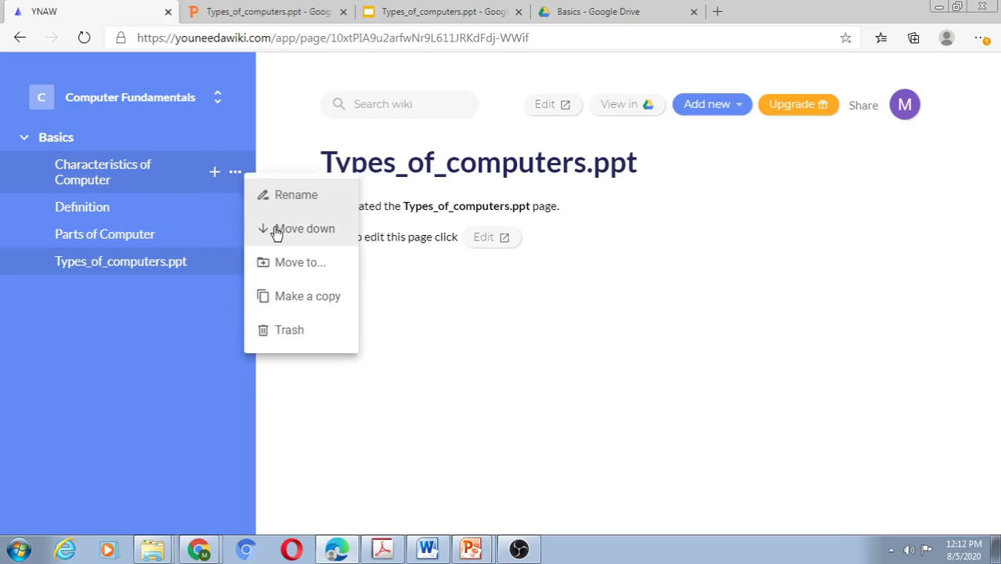
pyautogui.click(302, 229)
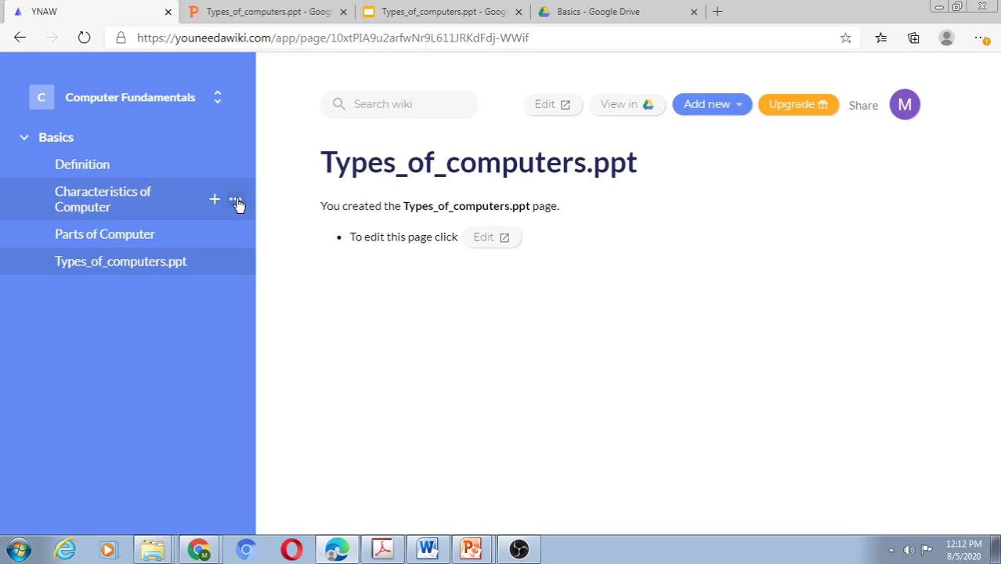
pyautogui.click(236, 202)
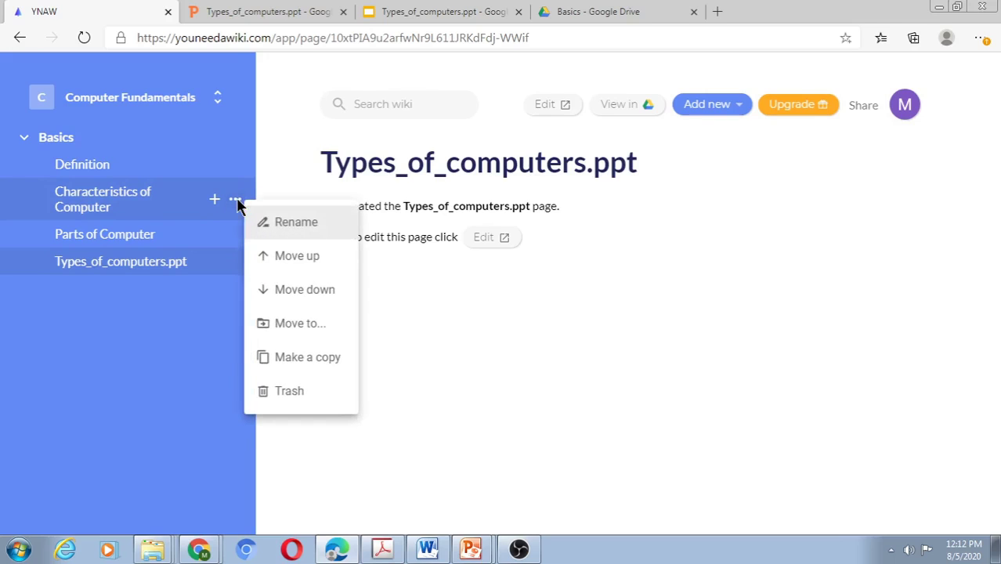
pyautogui.click(270, 290)
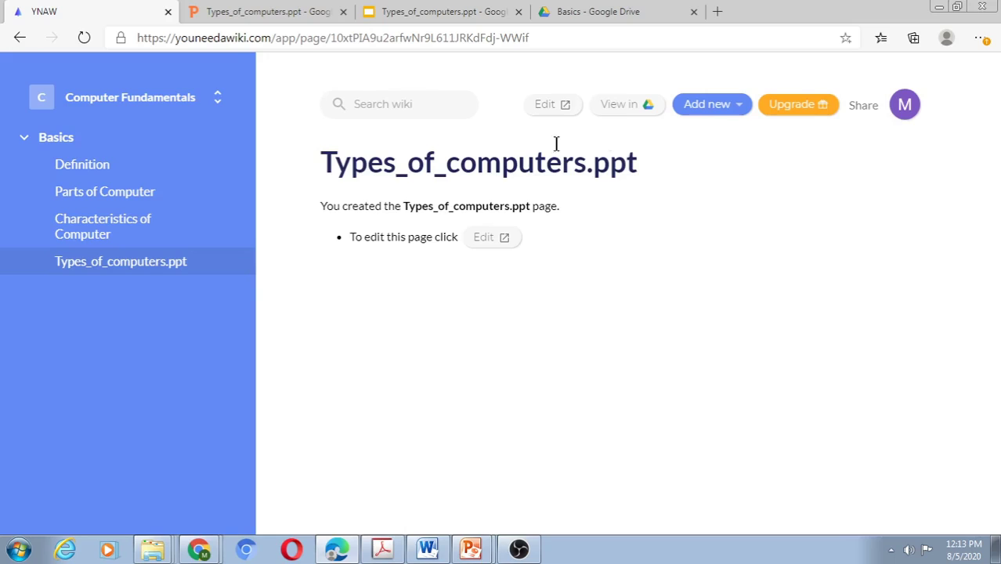
# - Add a new page named Disadvantages to the wiki's Basics folder
pyautogui.click(716, 108)
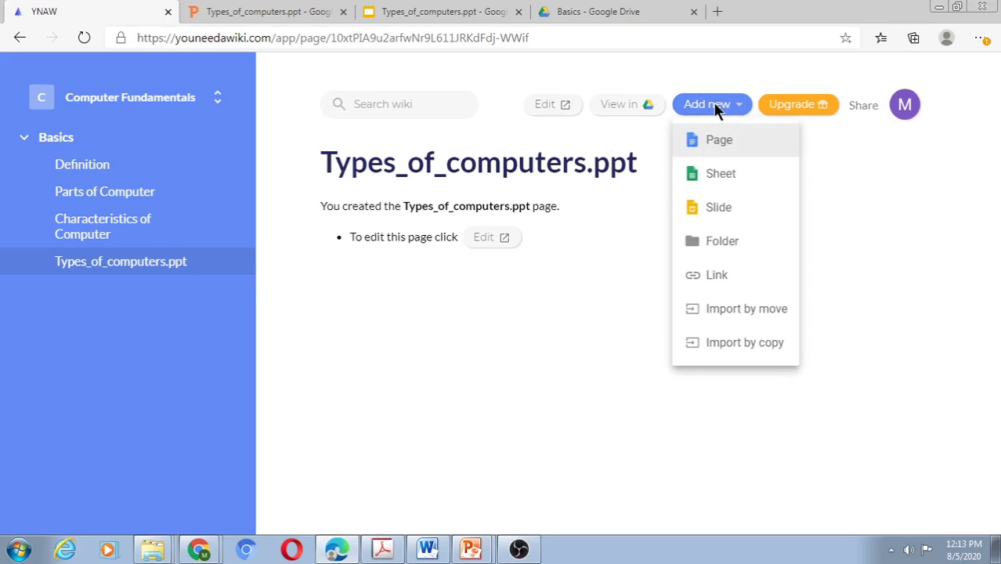
pyautogui.click(718, 143)
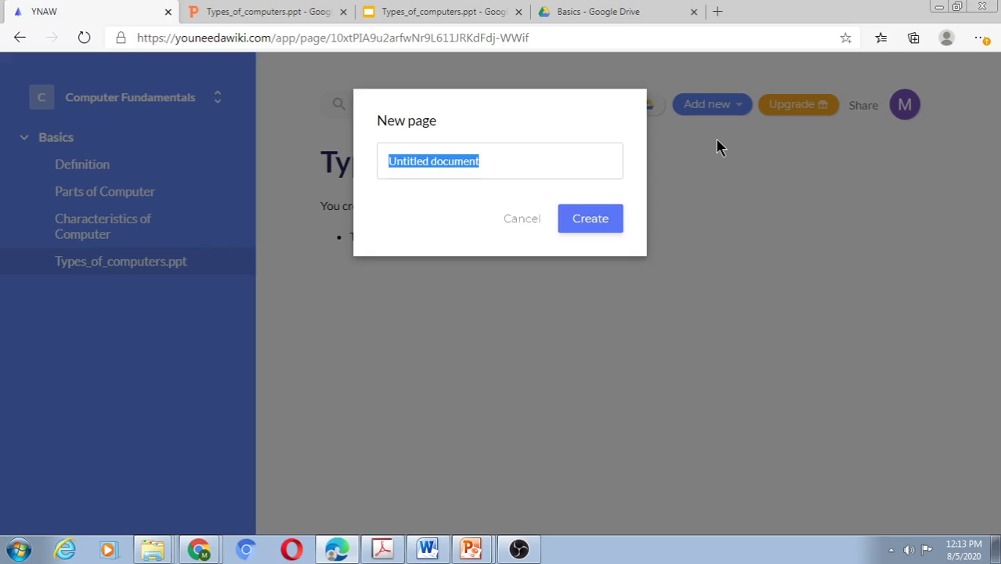
pyautogui.write('A')
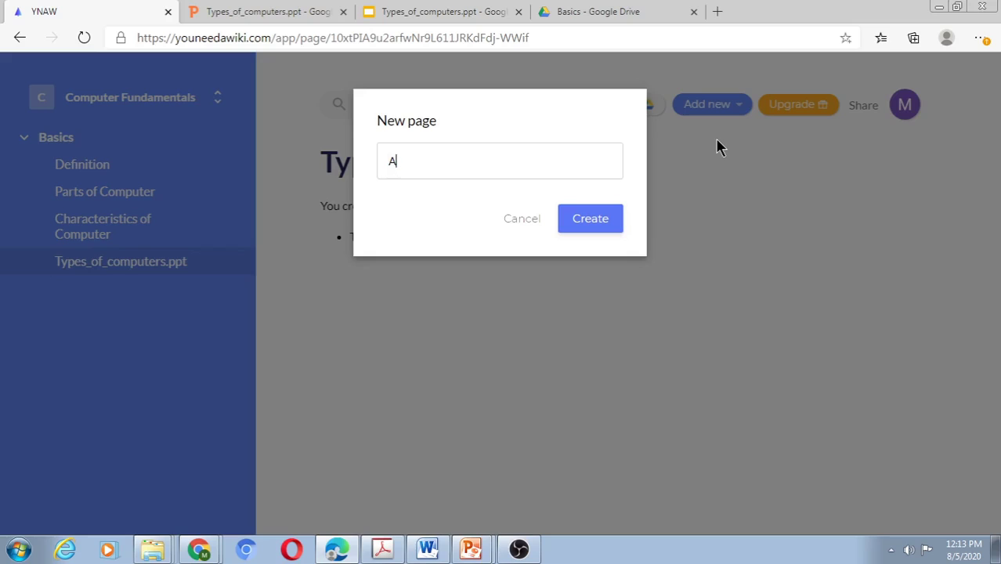
pyautogui.press('BackSpace')
pyautogui.write('Disadvantages')
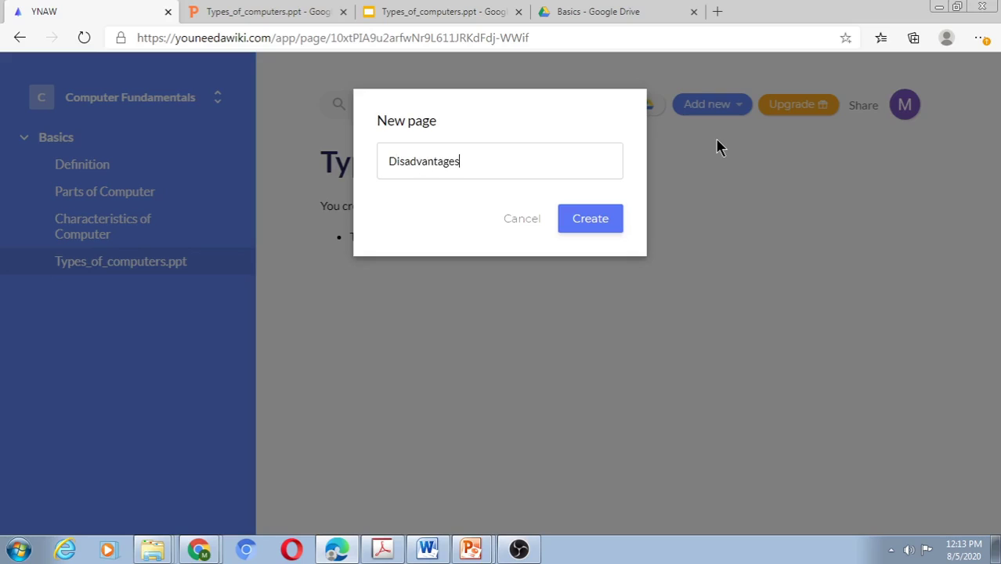
pyautogui.click(591, 222)
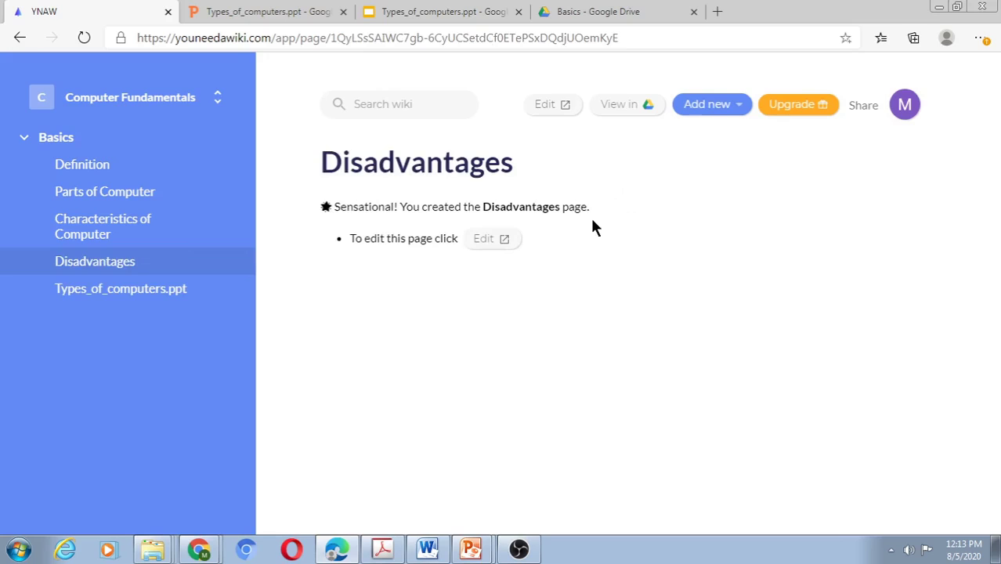
# - Open the Disadvantages page for editing and enter the heading "Disadvantages of Computers:"
pyautogui.click(489, 239)
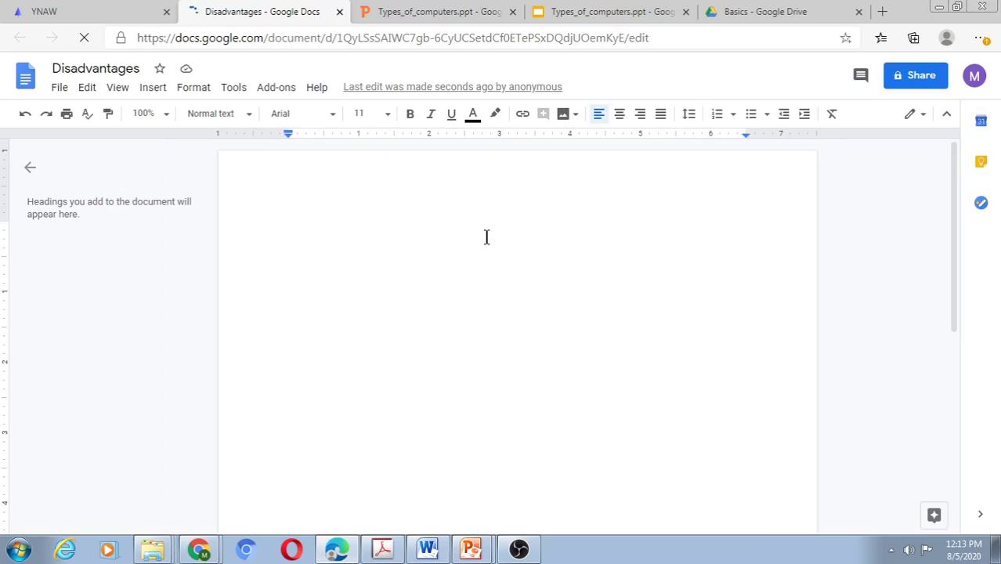
pyautogui.write('Di')
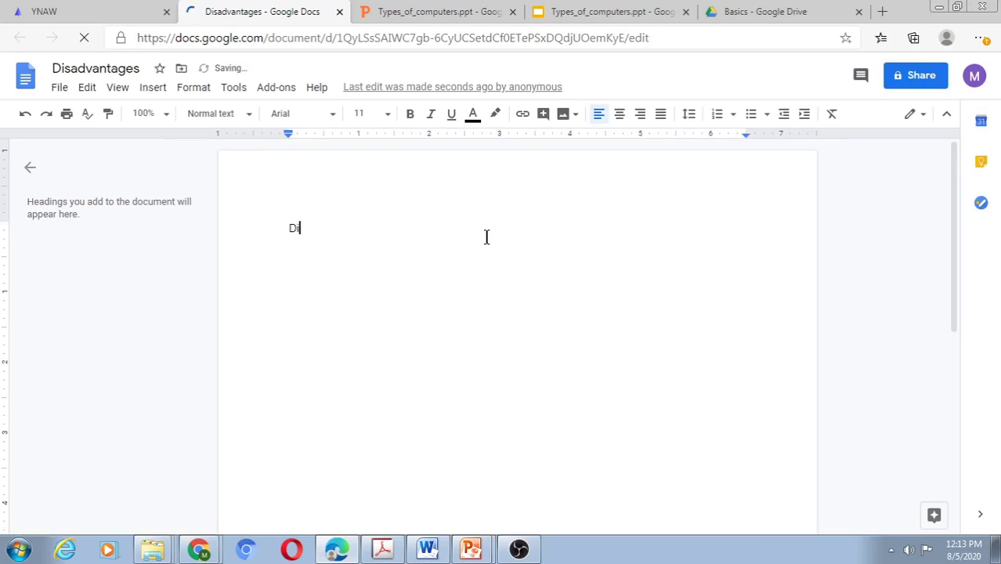
pyautogui.write('sadva')
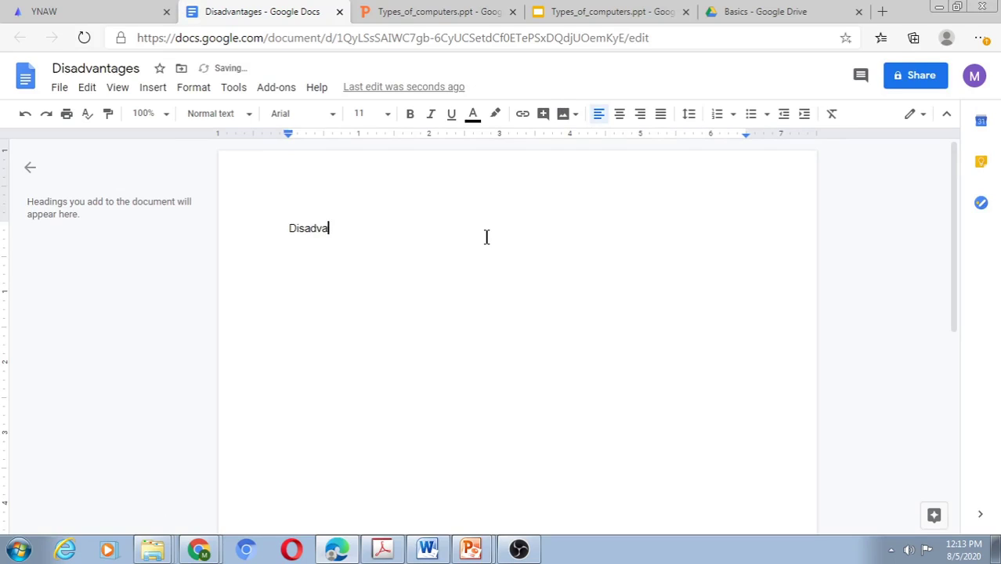
pyautogui.write('ntages of Computers')
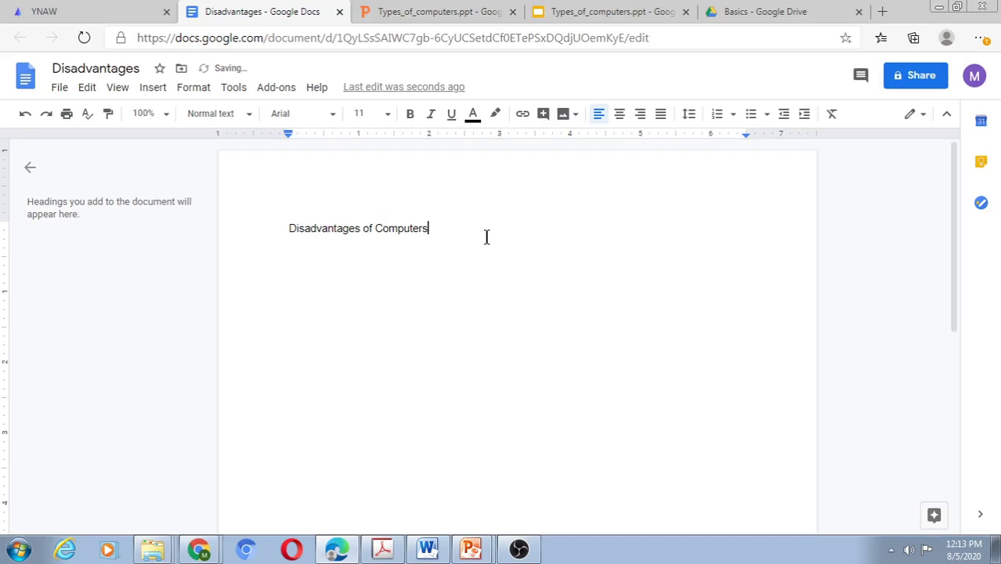
# - Format the whole "Disadvantages of Computers:" heading as bold and underlined at font size 18
pyautogui.hotkey('shift', 'Left')
pyautogui.hotkey('shift', 'Left')
pyautogui.hotkey('shift', 'Left')
pyautogui.hotkey('shift', 'Left')
pyautogui.hotkey('shift', 'Left')
pyautogui.hotkey('shift', 'Left')
pyautogui.hotkey('shift', 'Left')
pyautogui.hotkey('shift', 'Left')
pyautogui.hotkey('shift', 'Left')
pyautogui.hotkey('shift', 'Left')
pyautogui.hotkey('shift', 'Left')
pyautogui.hotkey('shift', 'Left')
pyautogui.hotkey('shift', 'Left')
pyautogui.hotkey('shift', 'Left')
pyautogui.hotkey('shift', 'Left')
pyautogui.hotkey('shift', 'Left')
pyautogui.hotkey('shift', 'Left')
pyautogui.hotkey('shift', 'Left')
pyautogui.hotkey('shift', 'Left')
pyautogui.hotkey('shift', 'Left')
pyautogui.hotkey('shift', 'Left')
pyautogui.hotkey('shift', 'Left')
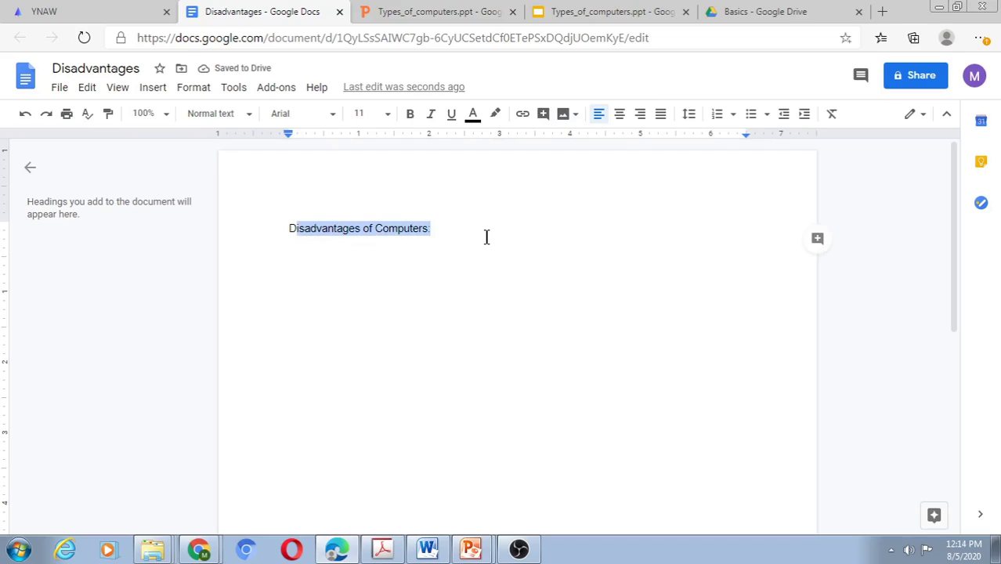
pyautogui.hotkey('ctrl', 'b')
pyautogui.hotkey('ctrl', 'u')
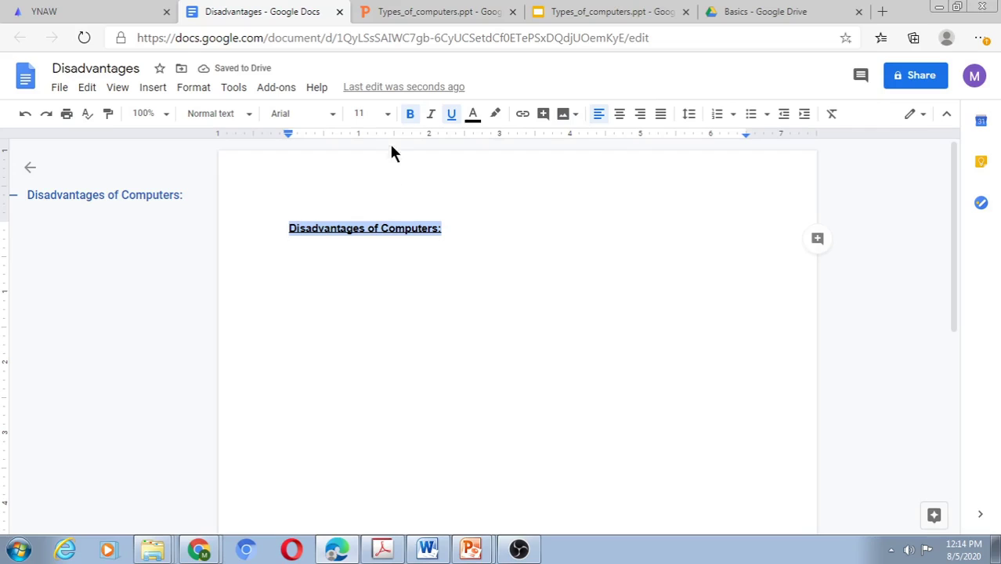
pyautogui.click(387, 117)
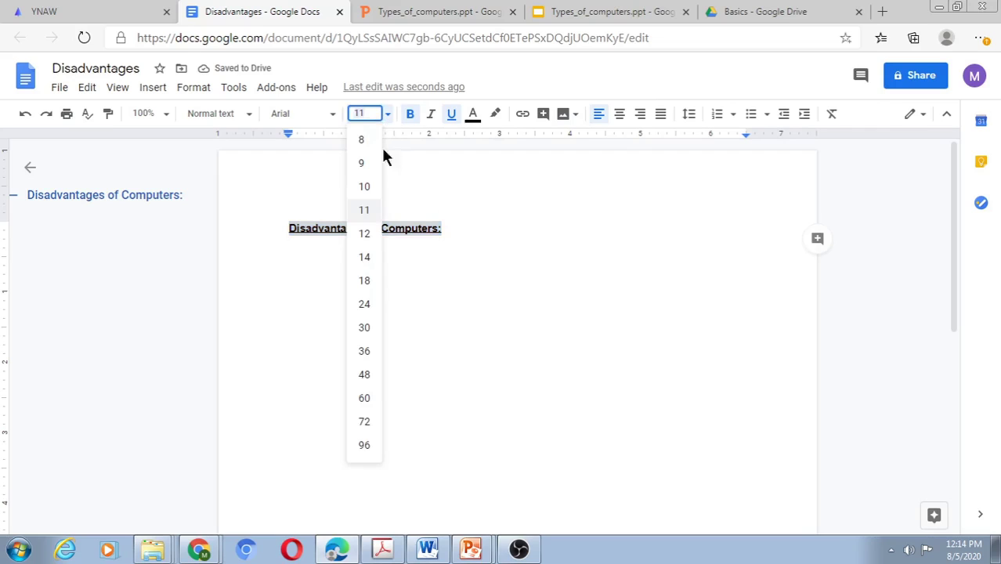
pyautogui.click(367, 280)
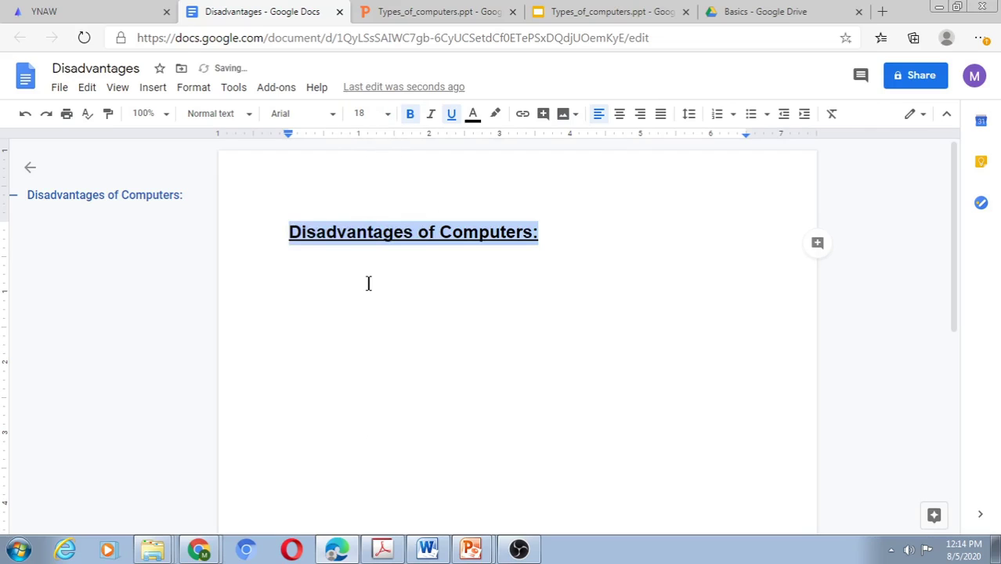
# - Start a new line below the heading and open the font size choices for it
pyautogui.click(308, 283)
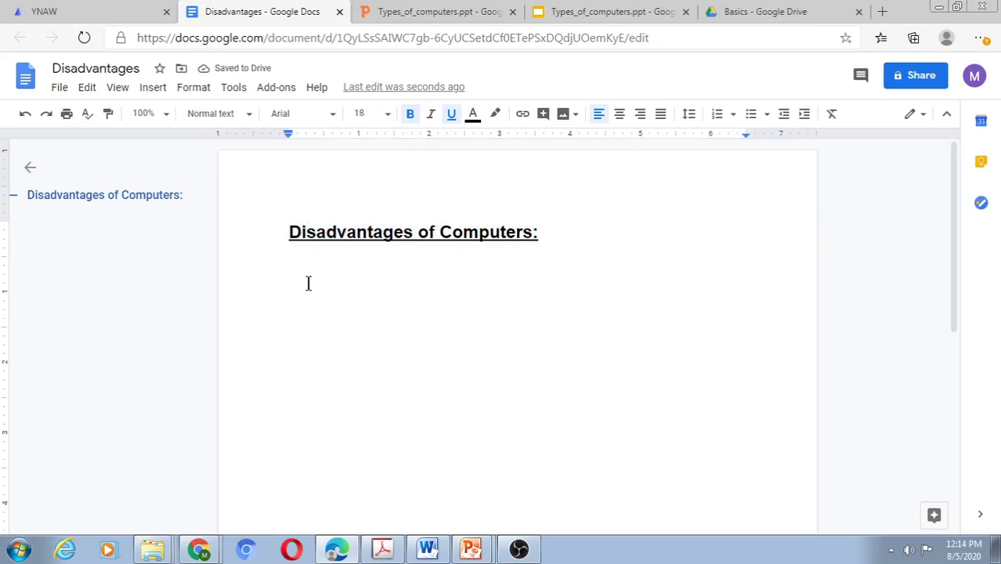
pyautogui.click(555, 232)
pyautogui.press('Return')
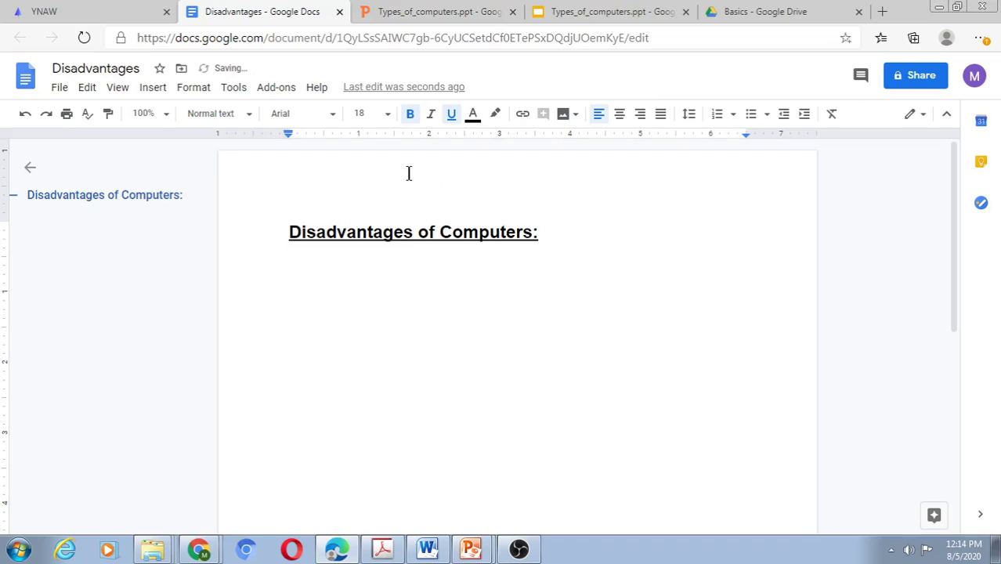
pyautogui.click(389, 117)
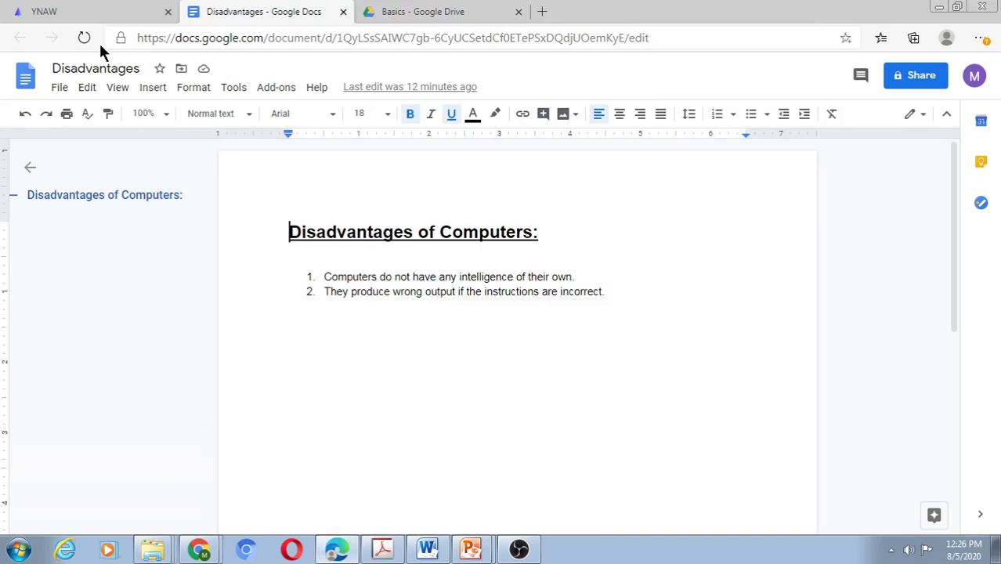
# - View the Disadvantages page with its numbered list in the wiki, then close its Google Docs document
pyautogui.click(111, 14)
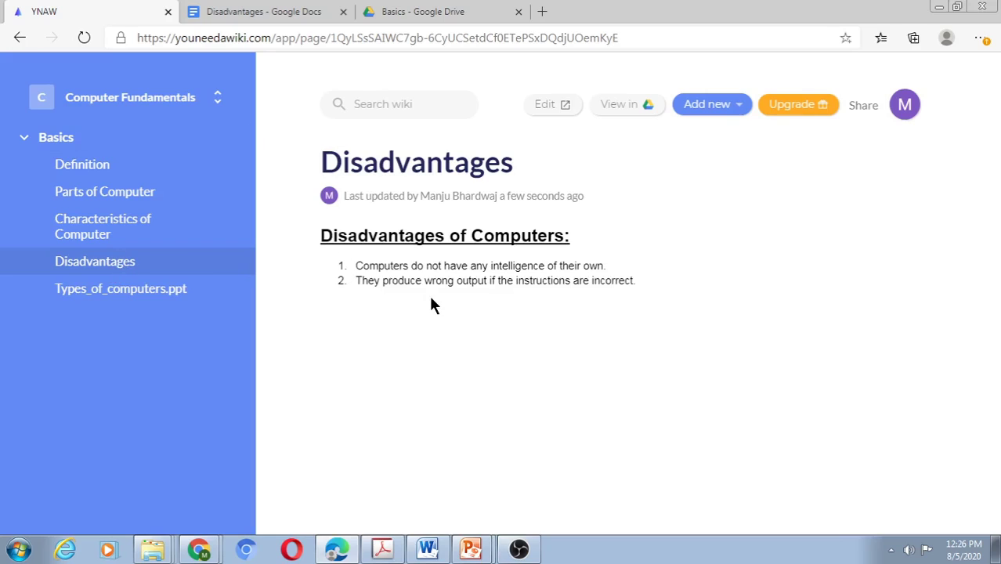
pyautogui.click(279, 16)
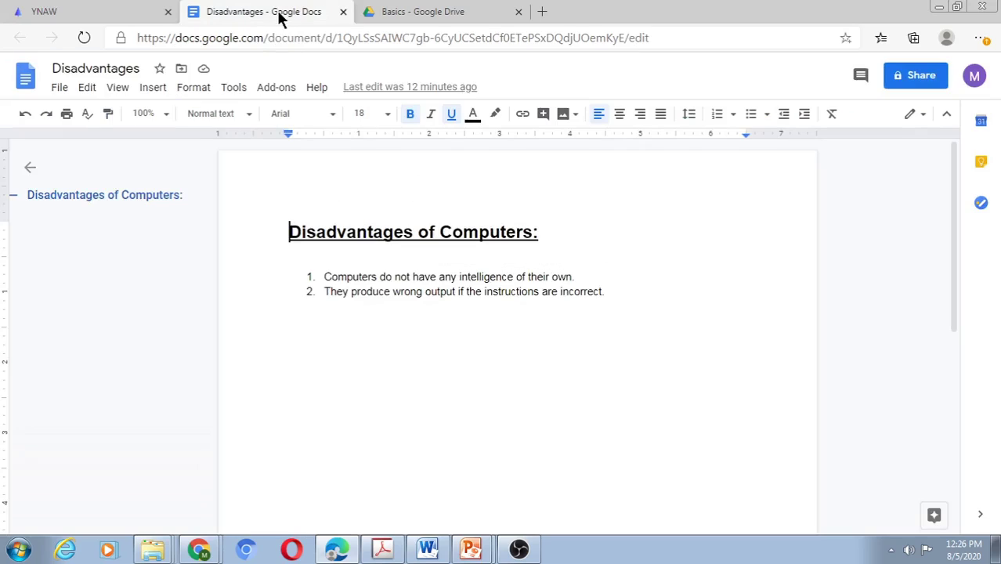
pyautogui.click(343, 12)
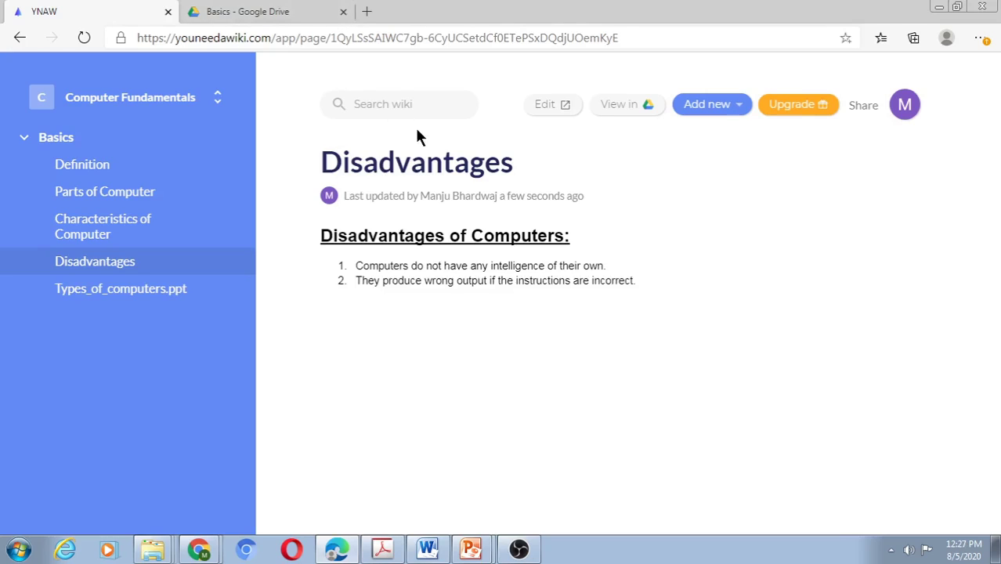
# - Reopen the Disadvantages page for editing, end its second list item with "incorrectly specified by the programmer (GIGO).", and reload the page in the wiki
pyautogui.click(552, 112)
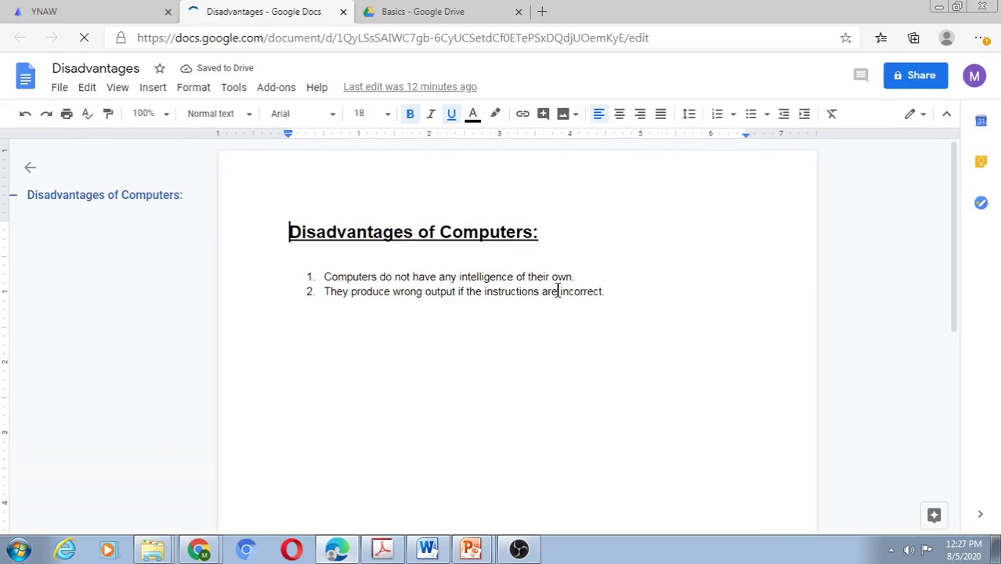
pyautogui.click(610, 291)
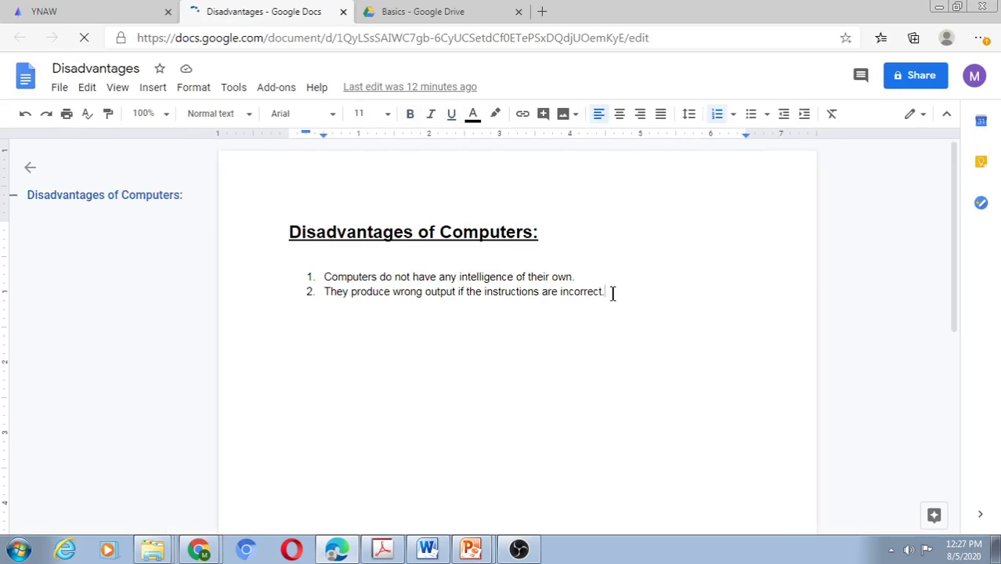
pyautogui.write('ly')
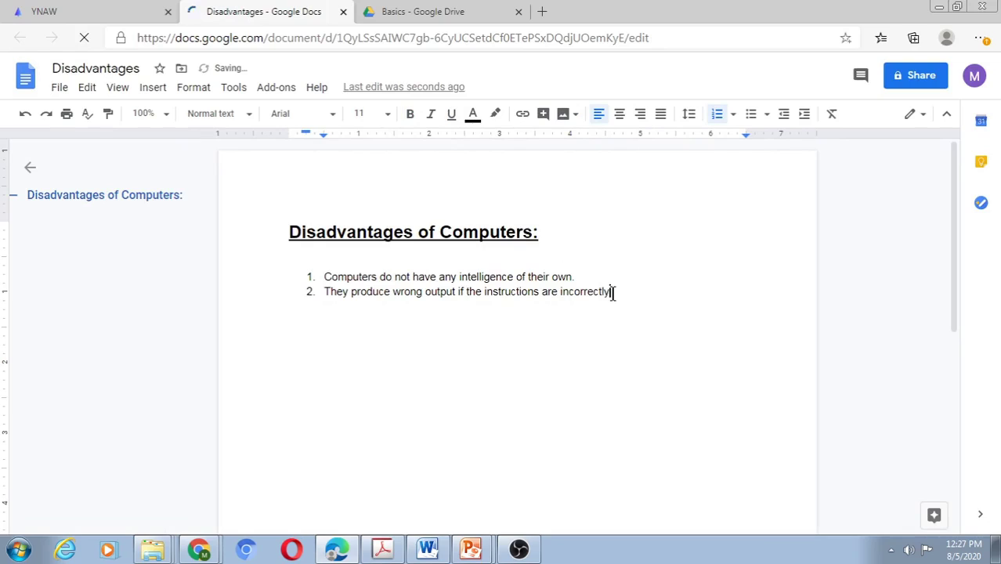
pyautogui.write(' specifi')
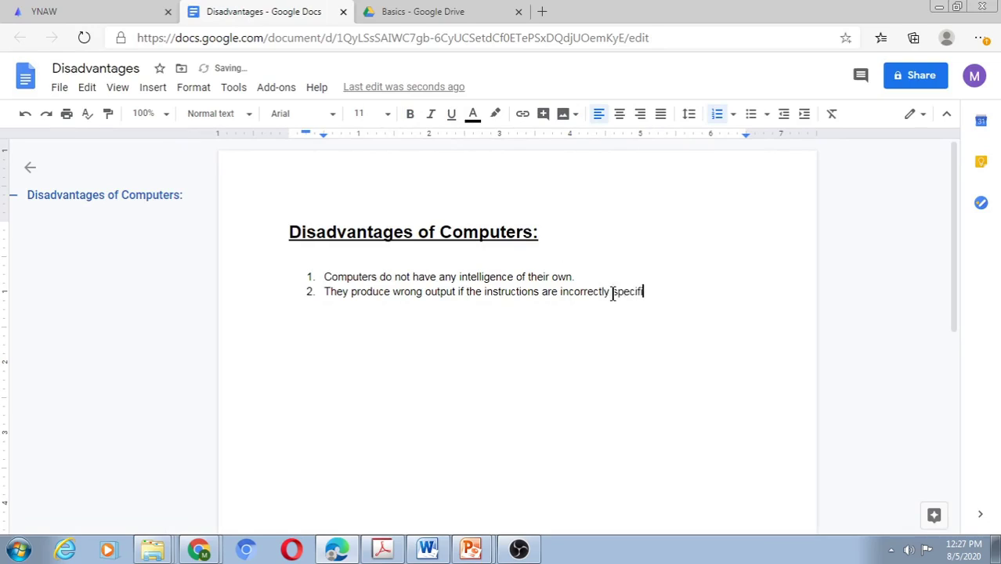
pyautogui.write('ed by the progr')
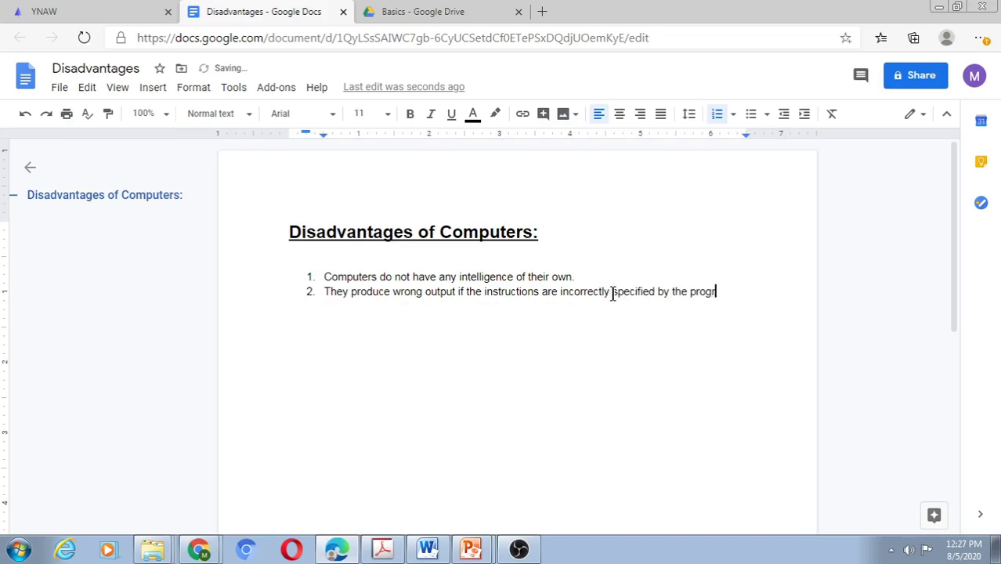
pyautogui.write('ammer ')
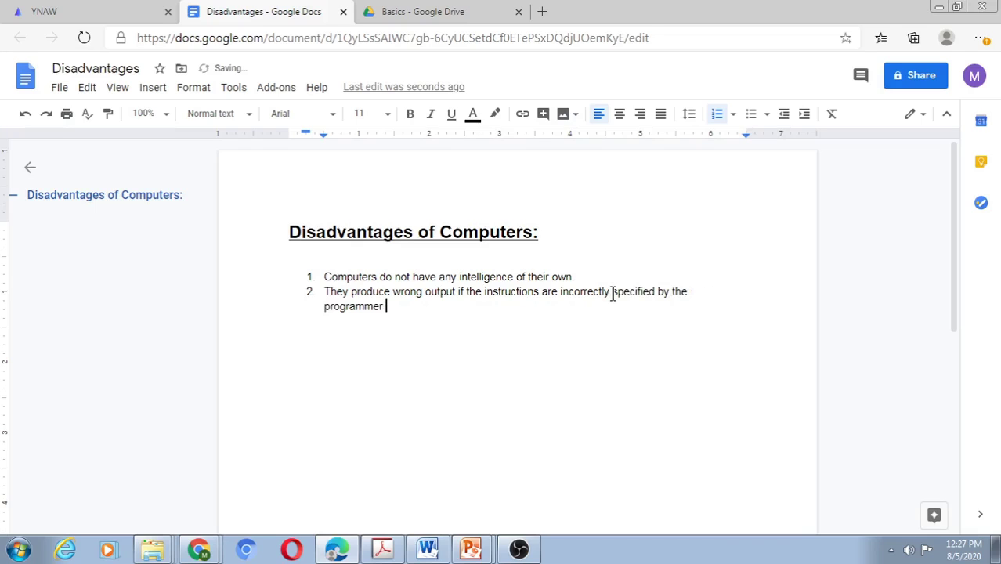
pyautogui.write('(GIGO)')
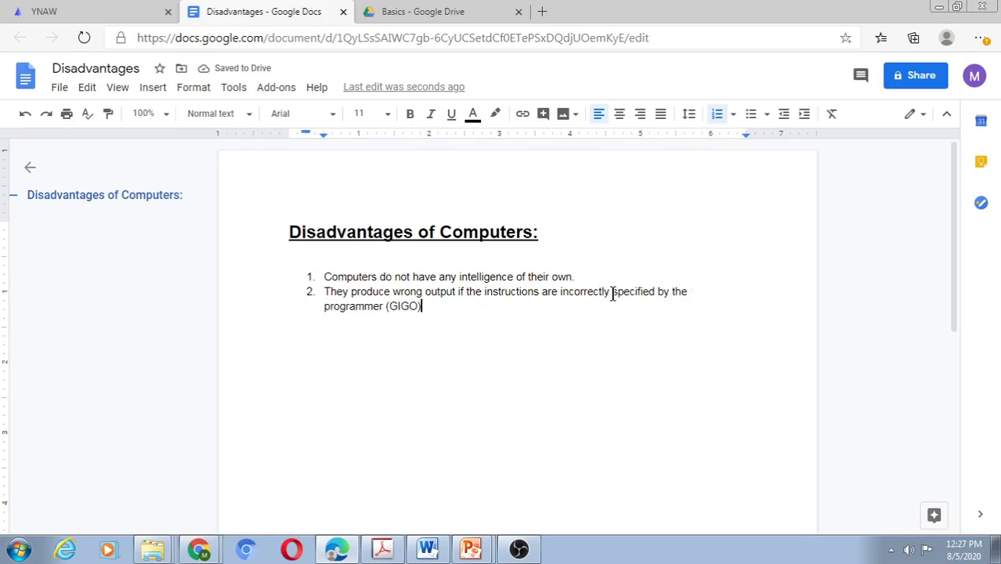
pyautogui.write('.')
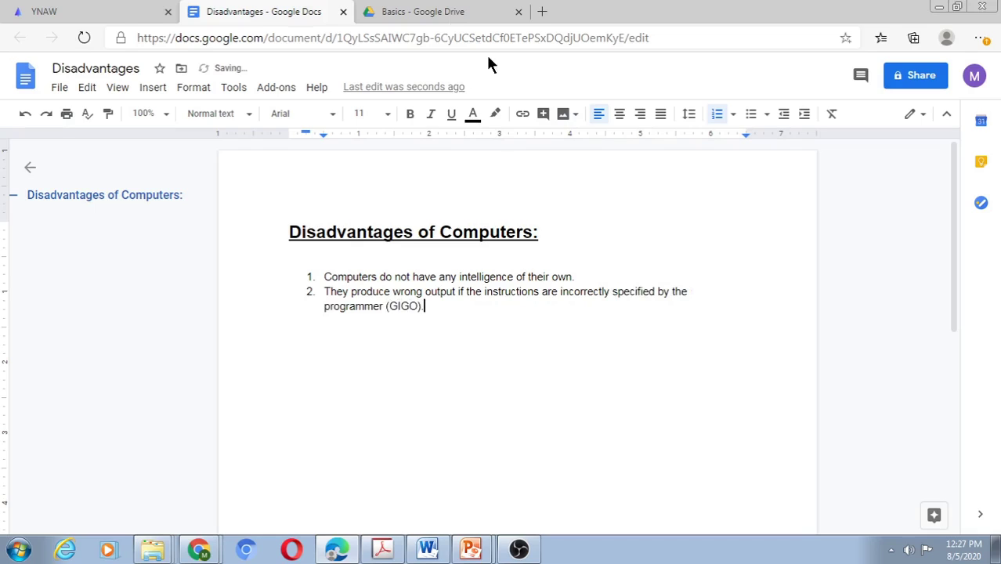
pyautogui.click(342, 12)
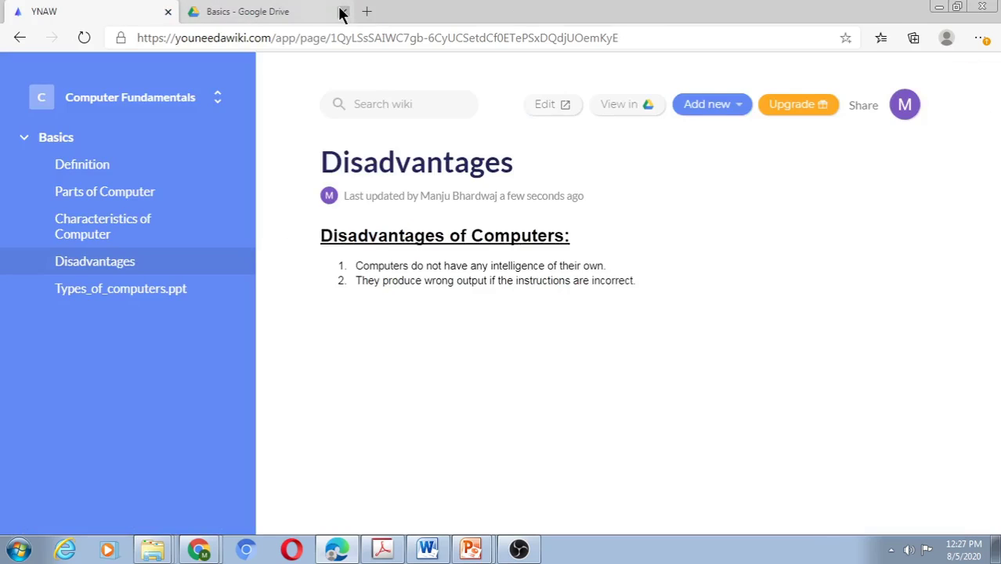
pyautogui.click(127, 269)
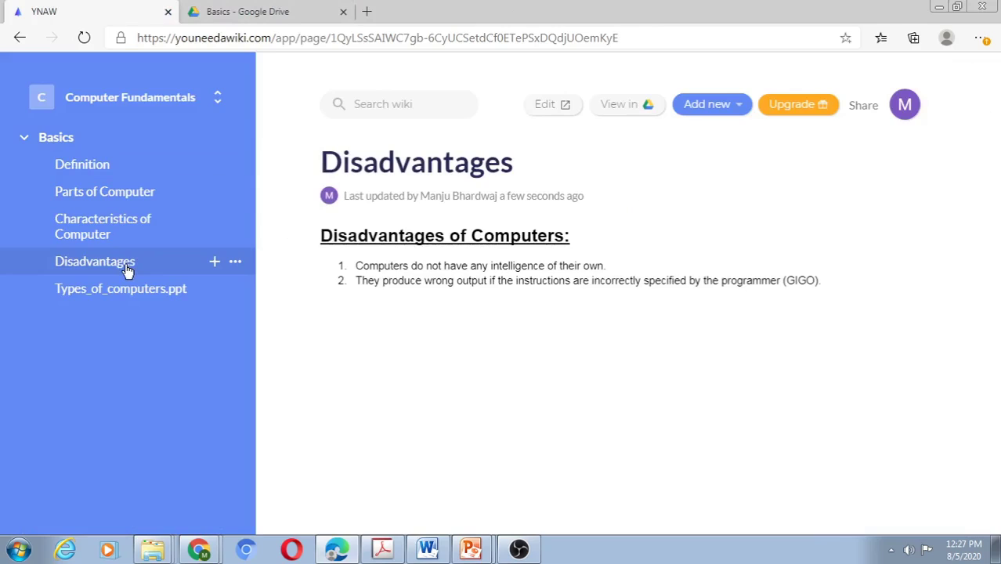